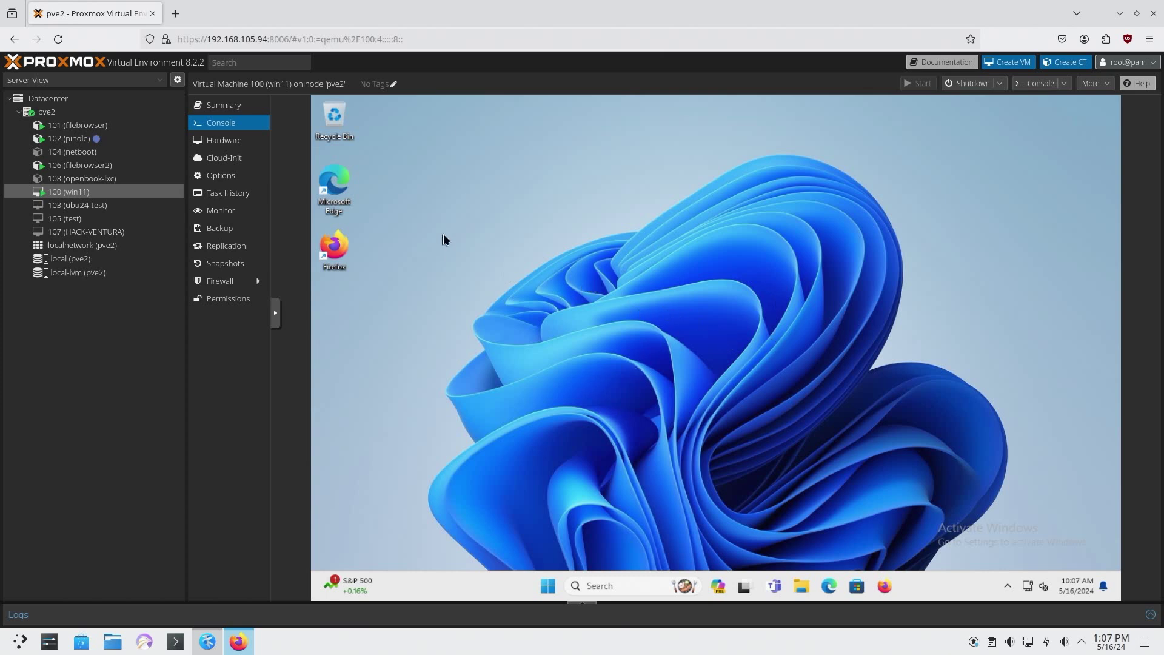
Step: Install ELEGOO Cura 5.6.0 from the Downloads installer and dismiss the 'Failed to probe OpenGL' error
left_click(801, 587)
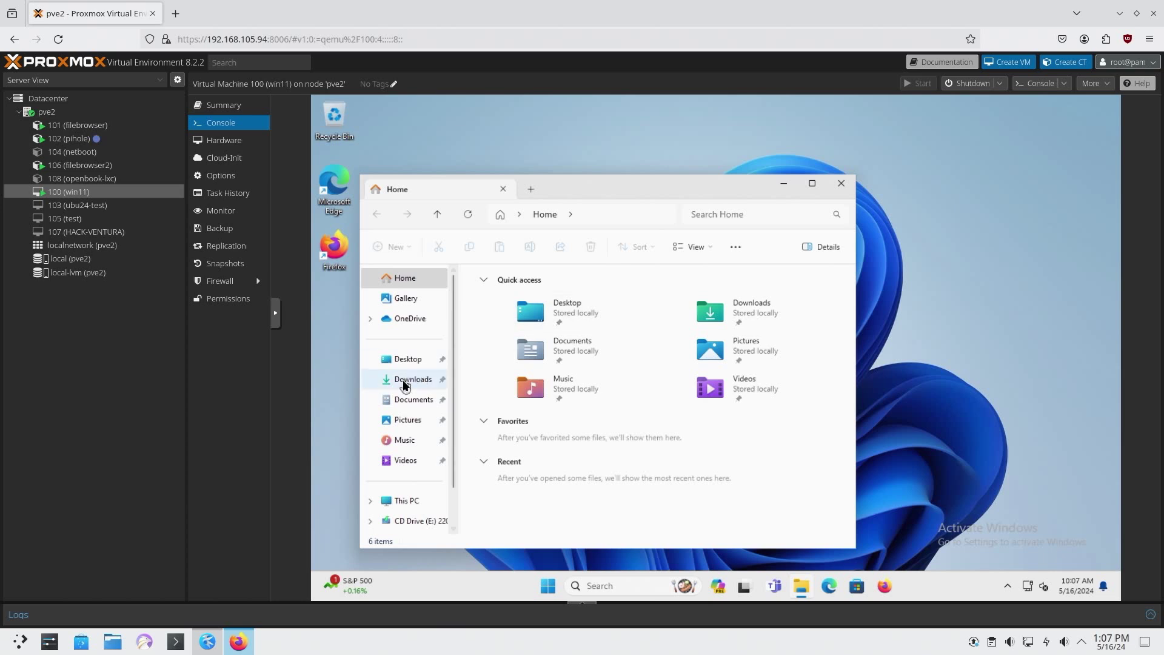
left_click(402, 380)
double_click(485, 330)
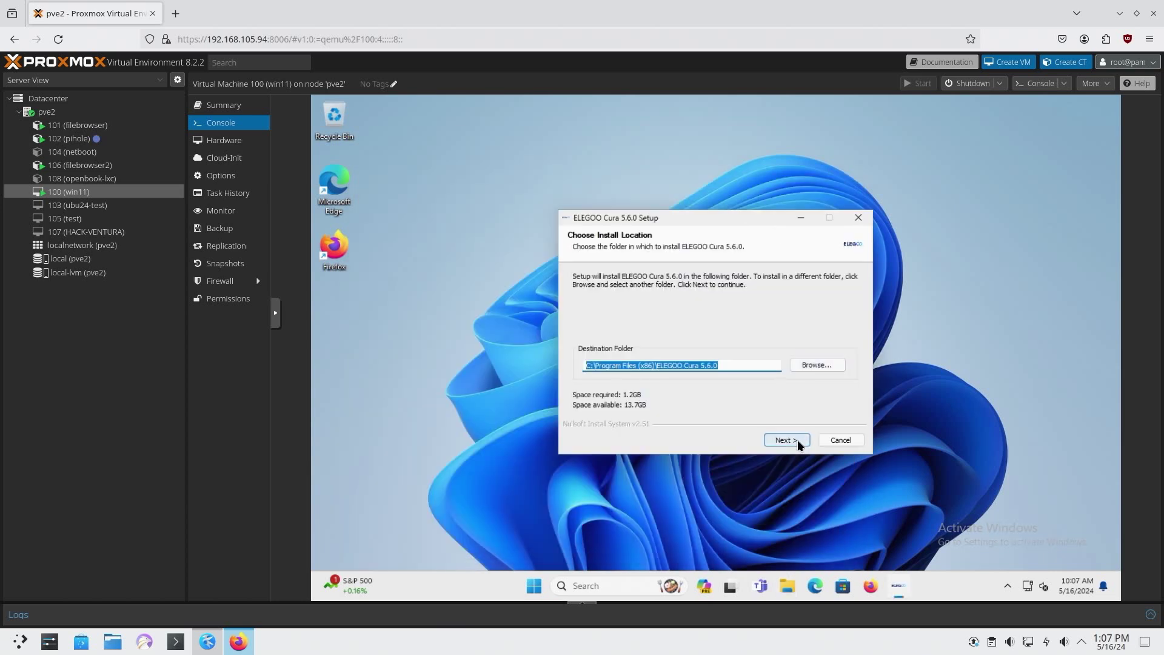
left_click(798, 439)
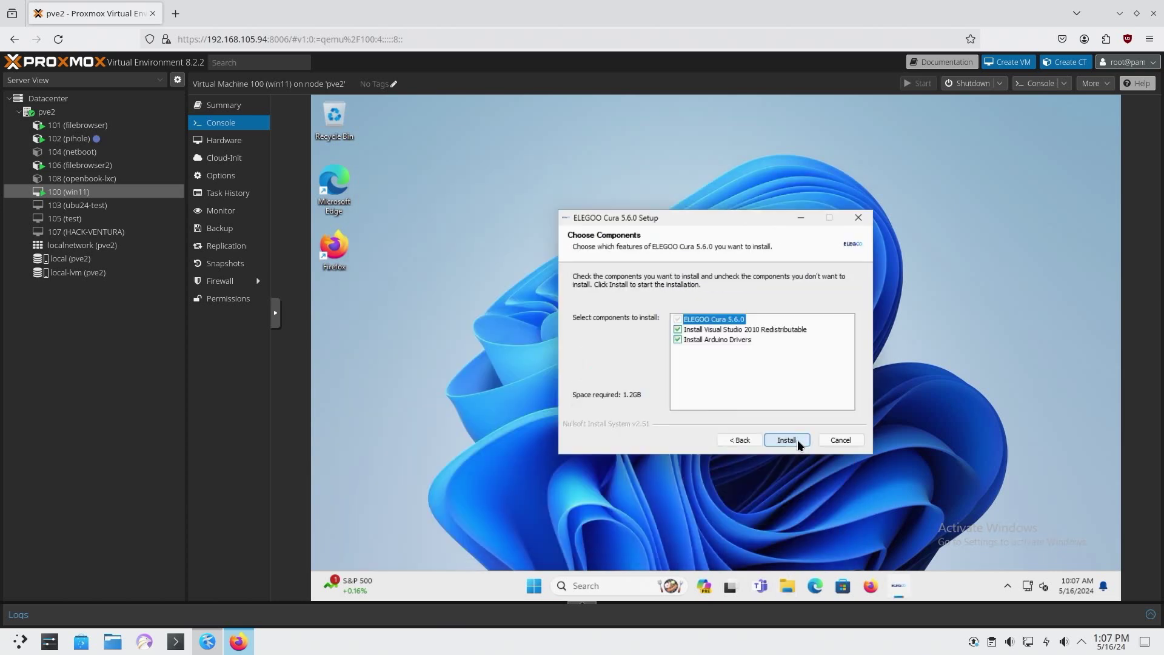
left_click(798, 440)
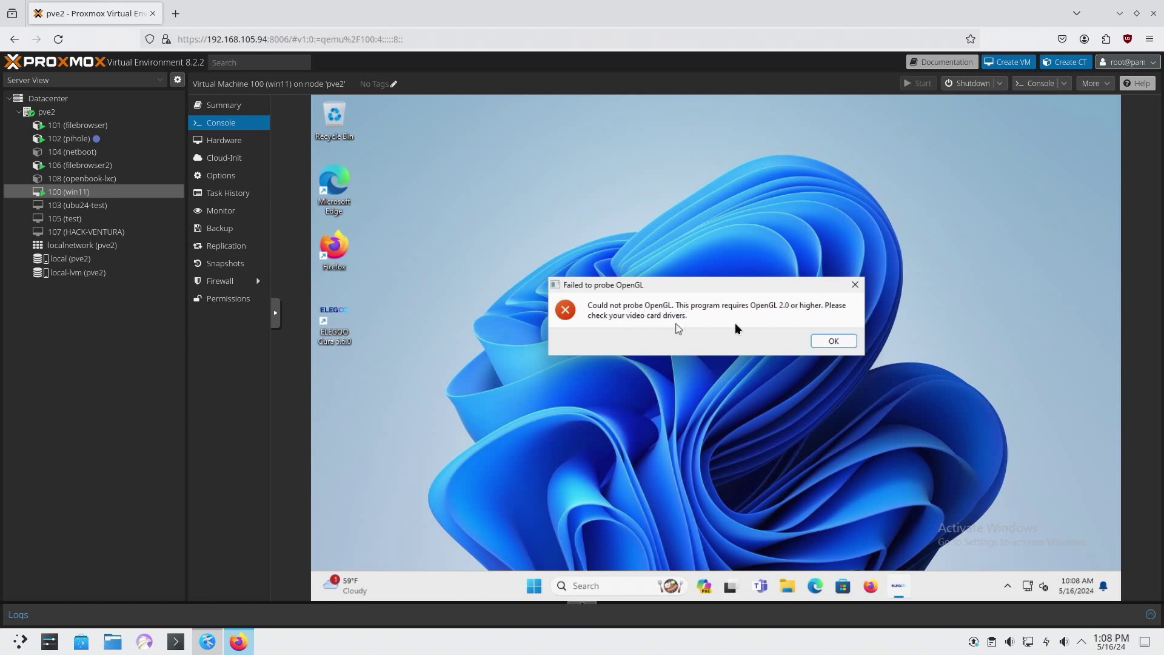
left_click(834, 341)
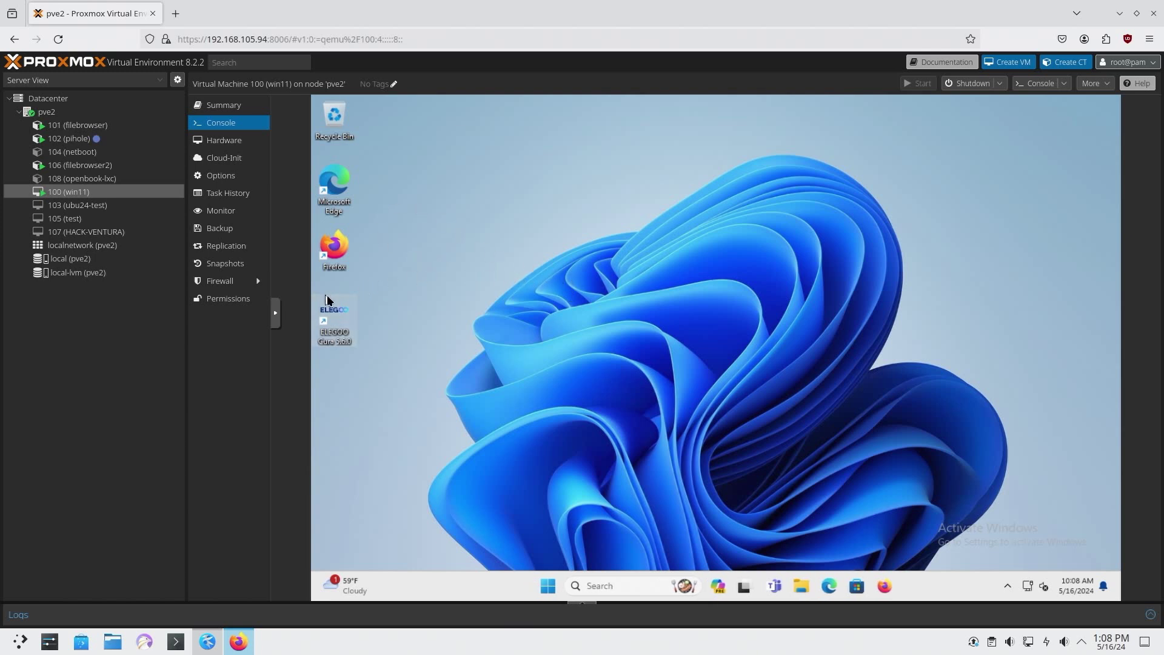
Step: Install QVRProClientWinX64 from Downloads, launch it from the desktop, and dismiss the OpenGL 2.1 warning
left_click(802, 586)
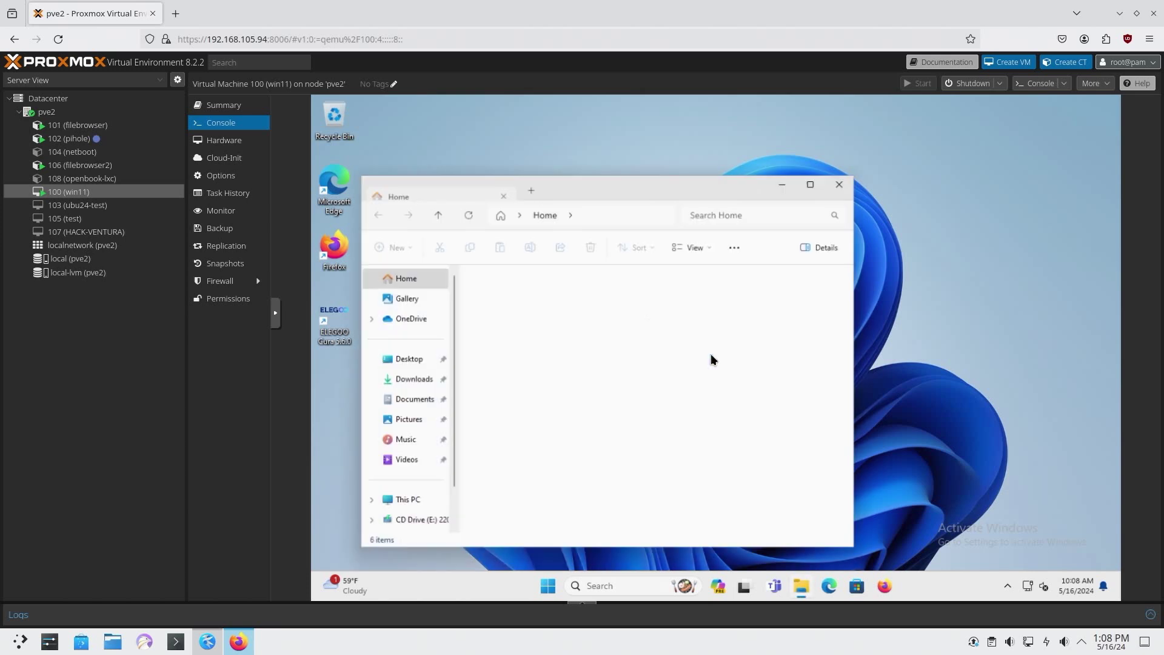
left_click(406, 380)
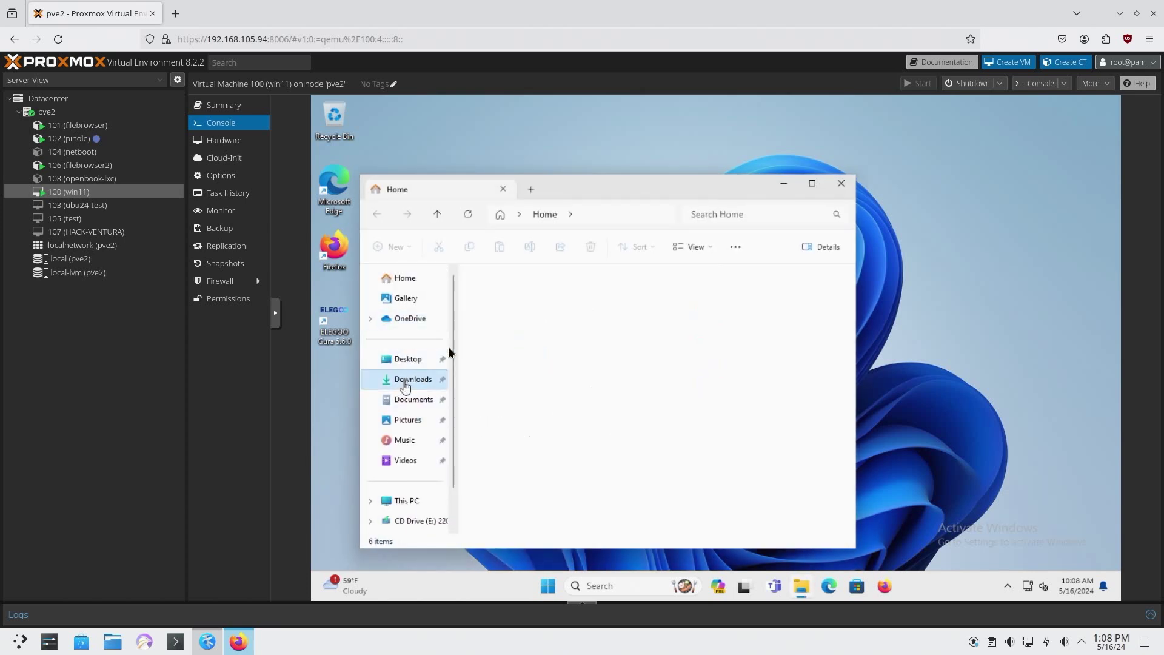
double_click(504, 312)
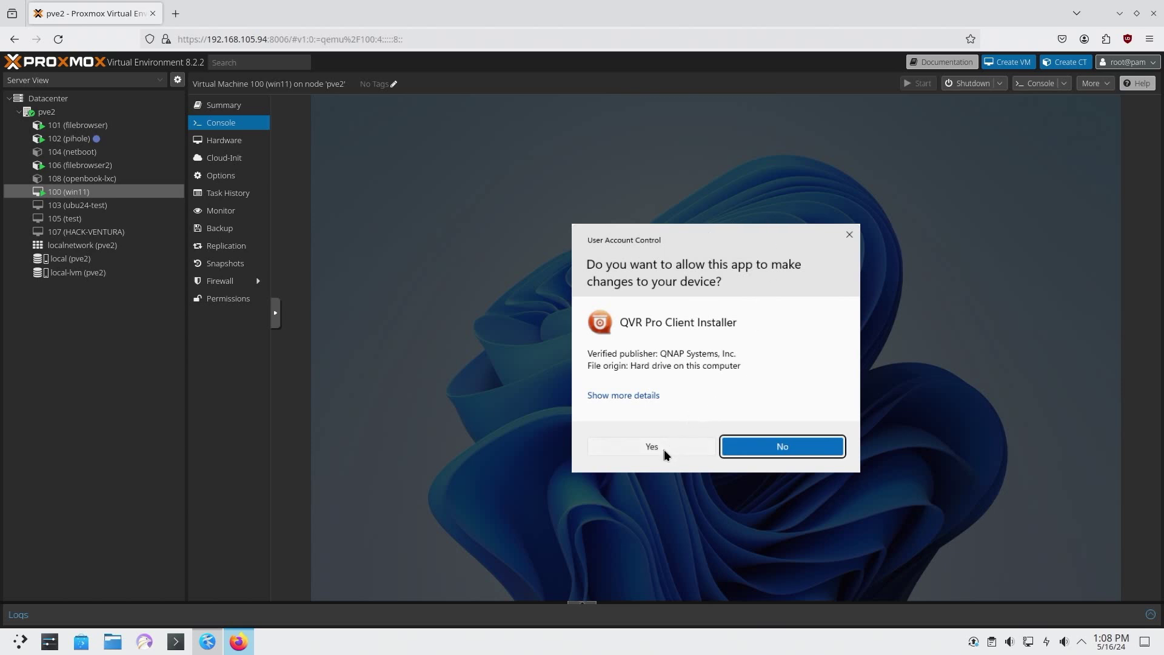
left_click(652, 446)
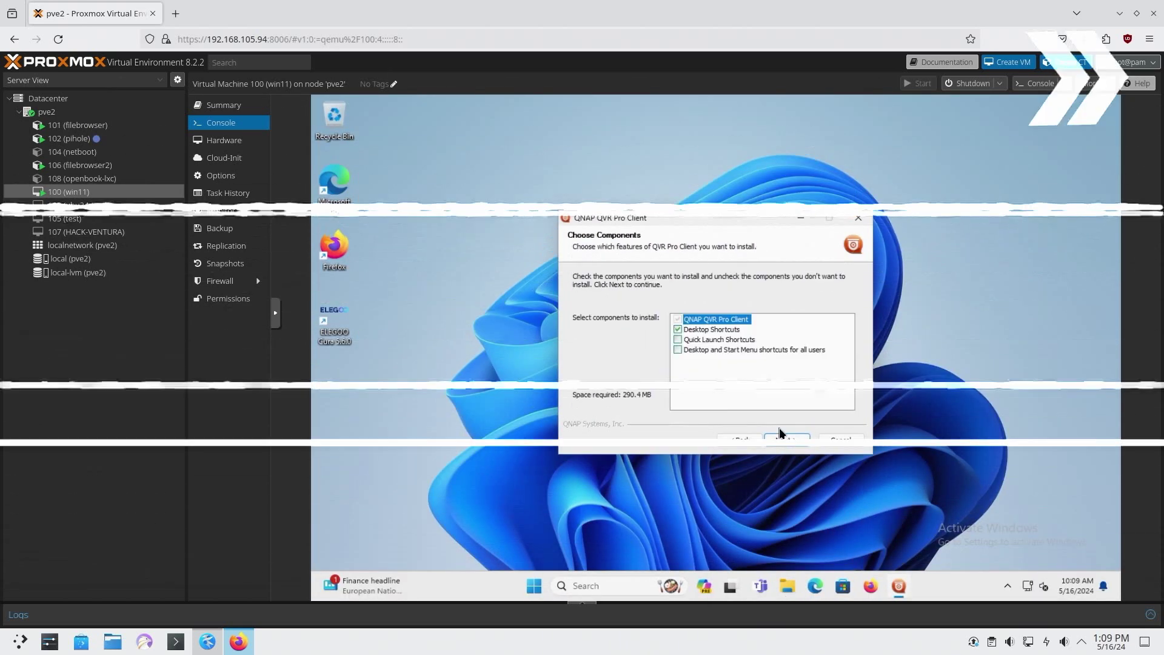
left_click(784, 438)
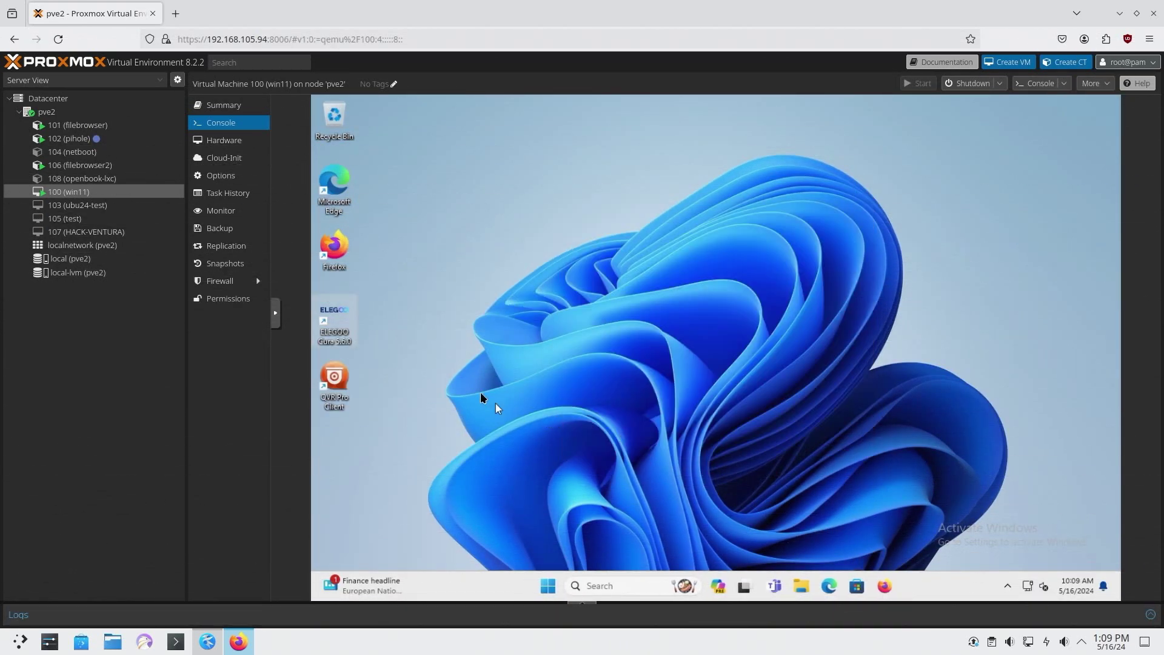
double_click(334, 380)
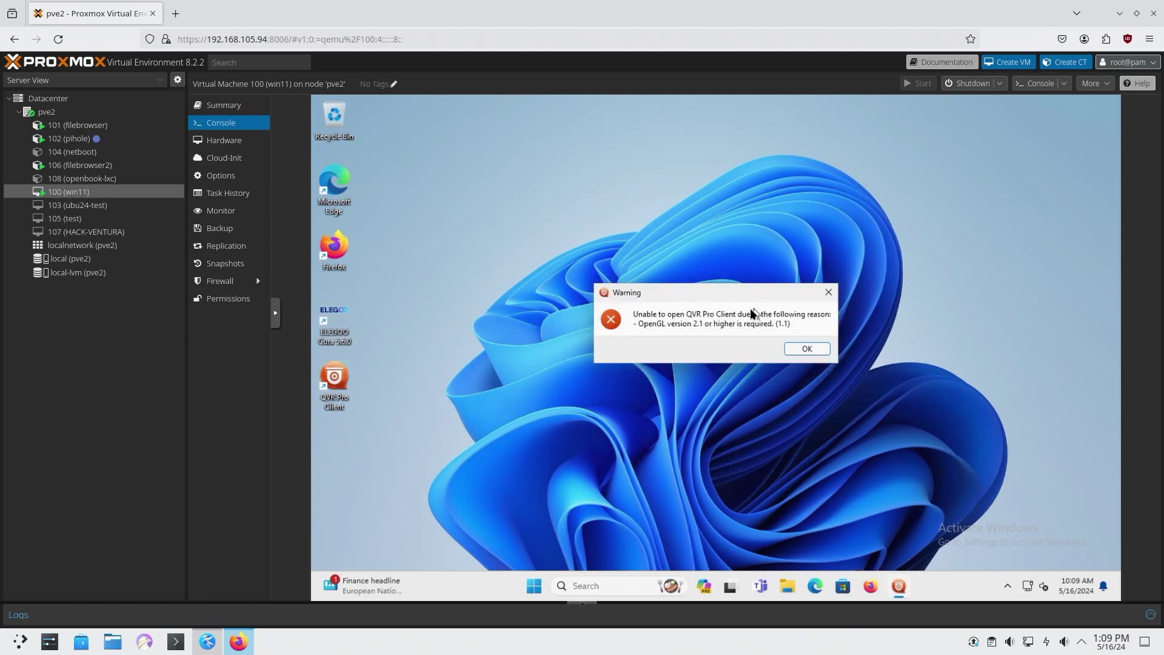
left_click(807, 349)
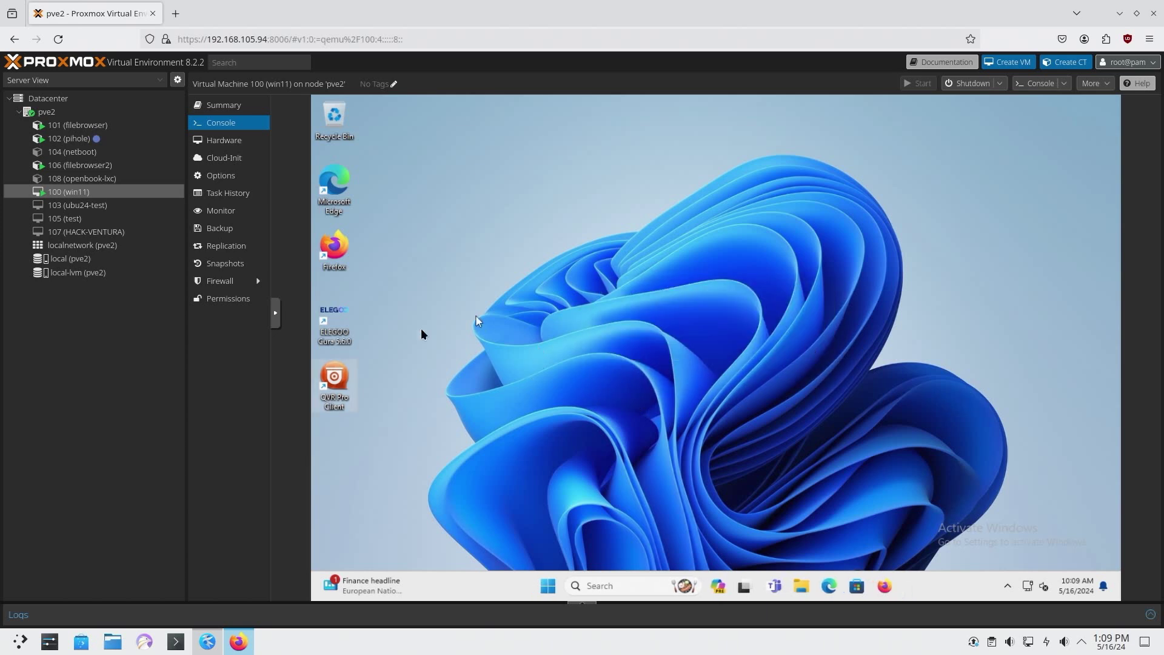
left_click_drag(421, 330, 355, 417)
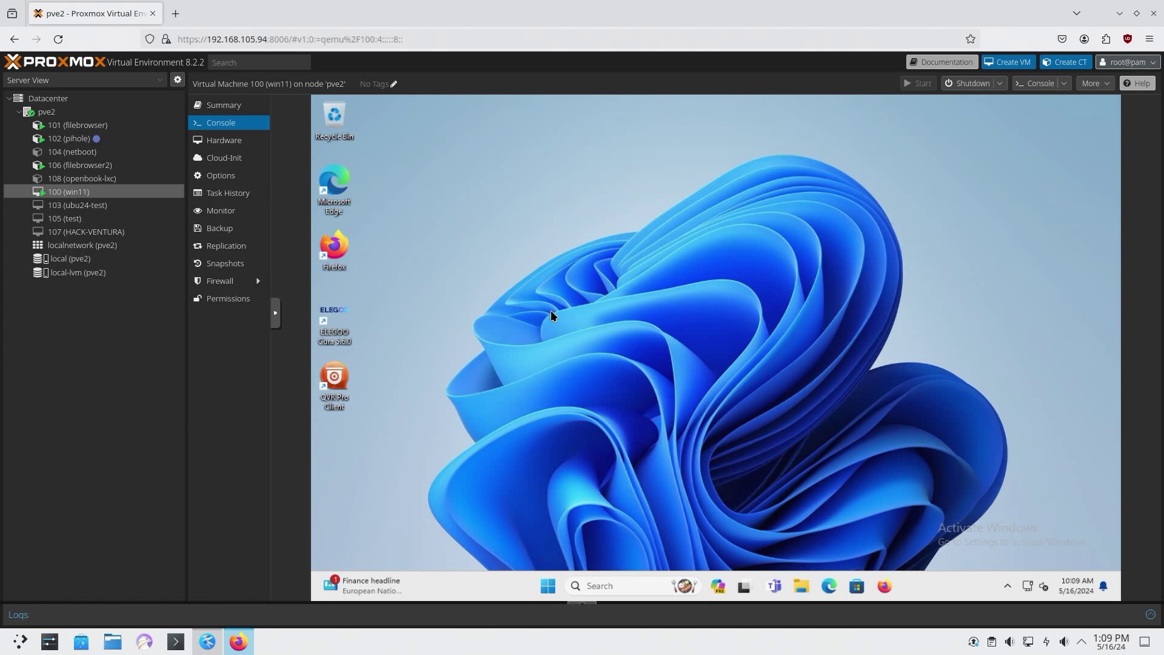
left_click_drag(453, 299, 446, 379)
Step: Search the Store for 'opencl', get the OpenCL, OpenGL, and Vulkan Compatibility Pack, then close the Store
left_click(857, 588)
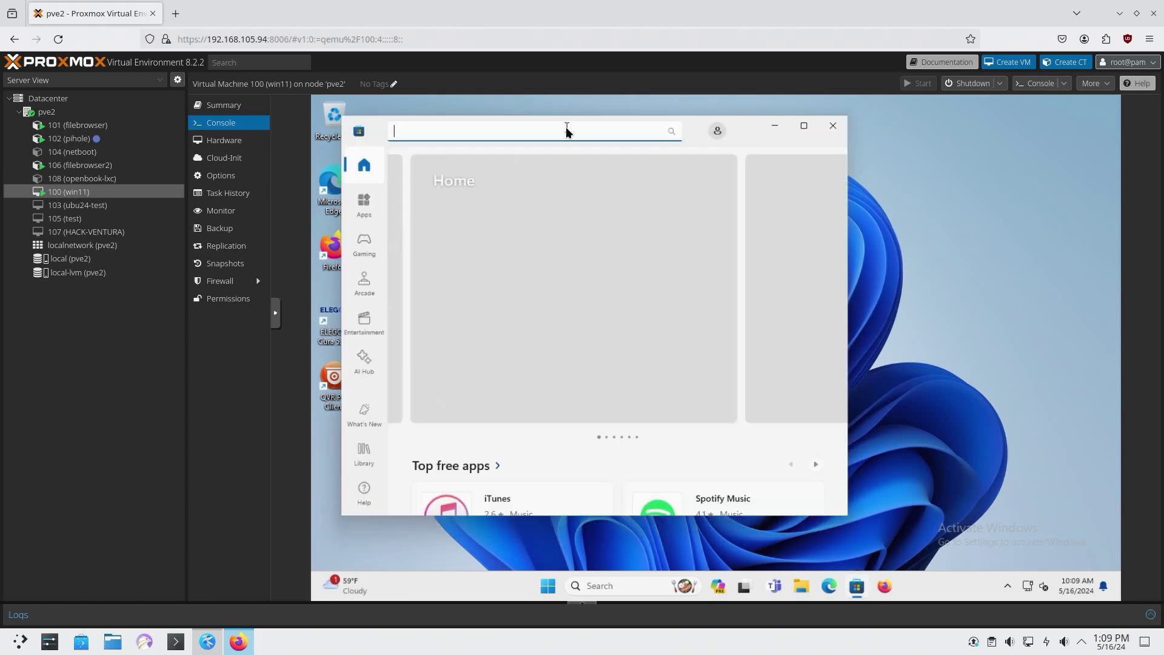
type("opencl")
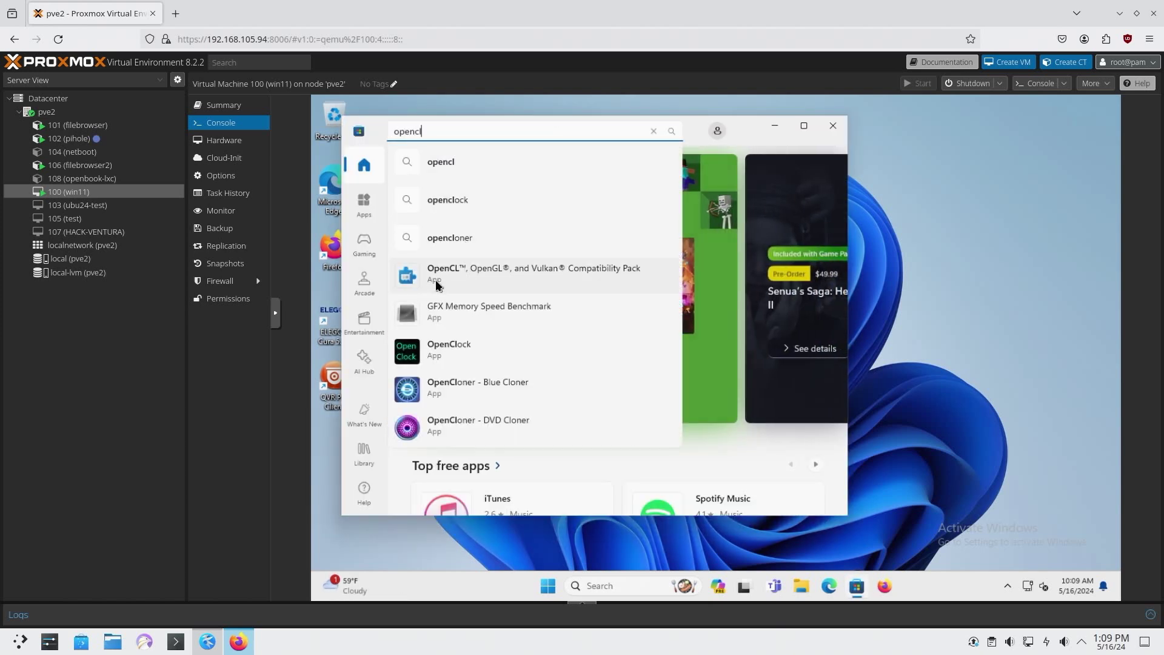
left_click(493, 274)
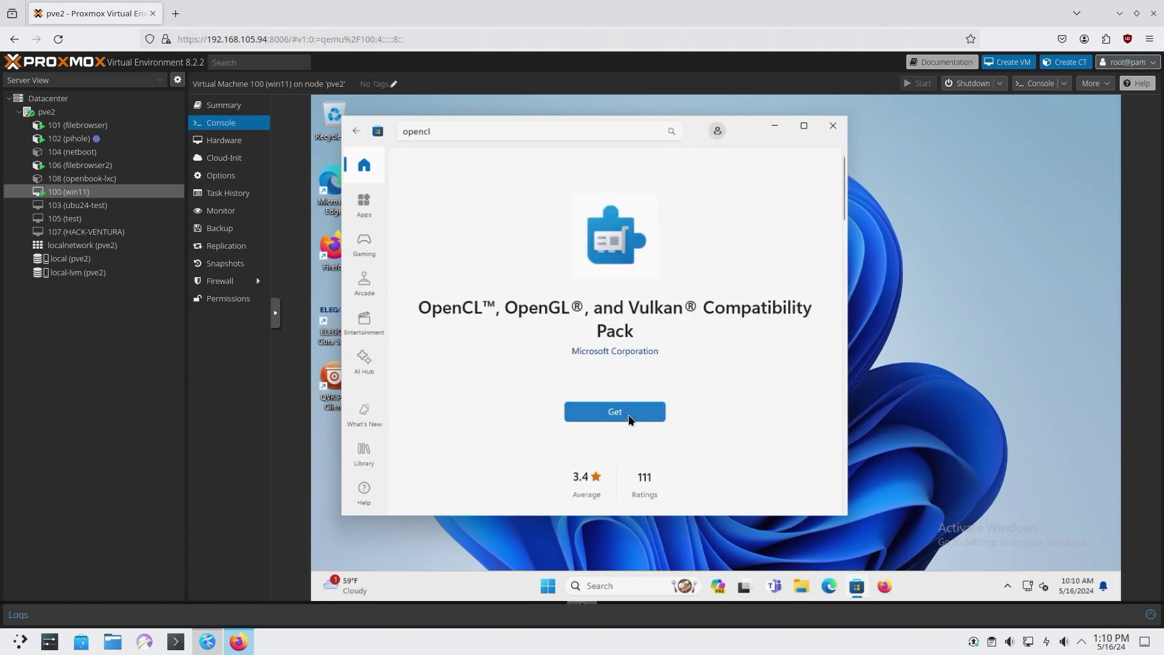
left_click(629, 418)
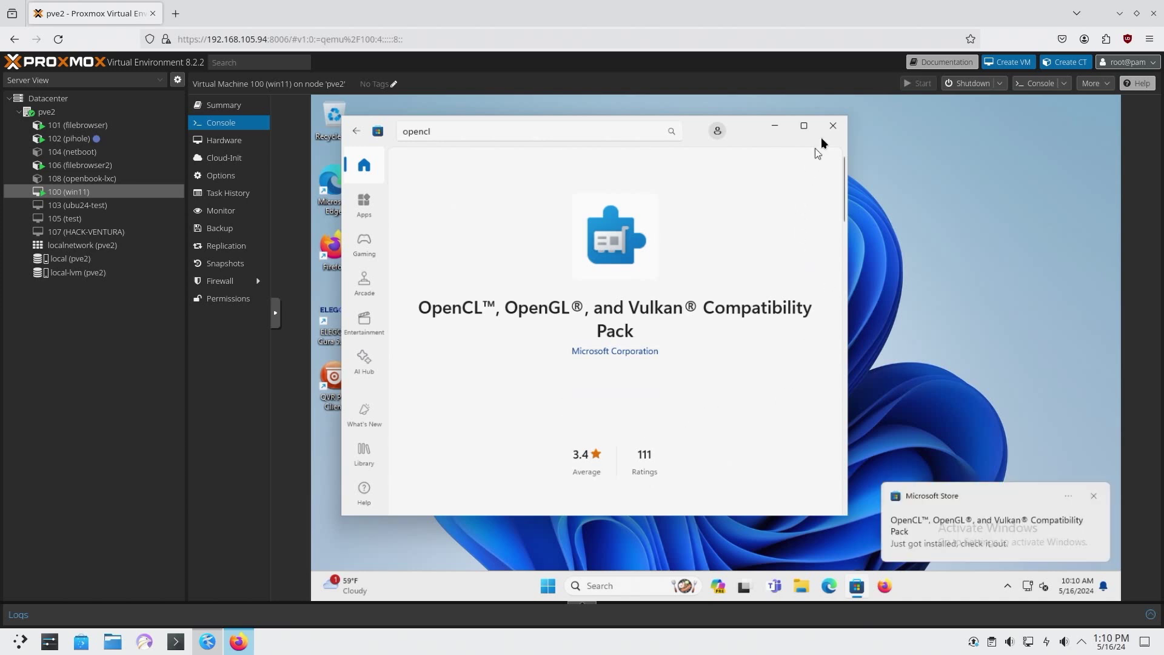
left_click(840, 130)
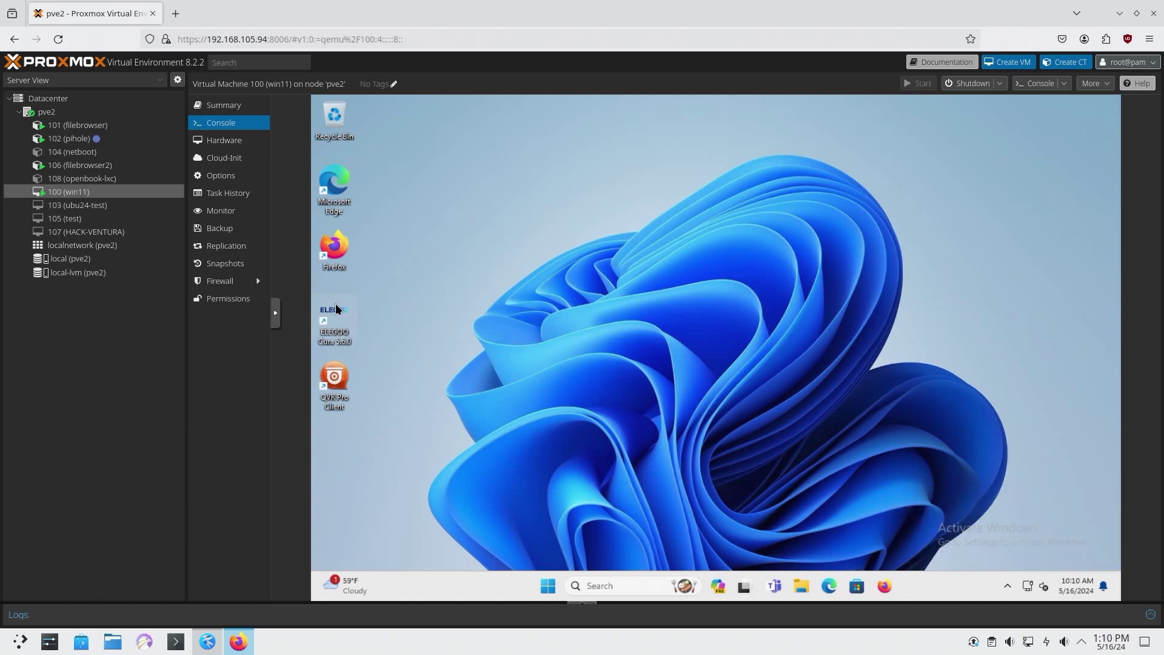
Step: Launch ELEGOO Cura, allow it through the firewall, skip the welcome screen, view the Neptune 4 plate, then close it
double_click(336, 307)
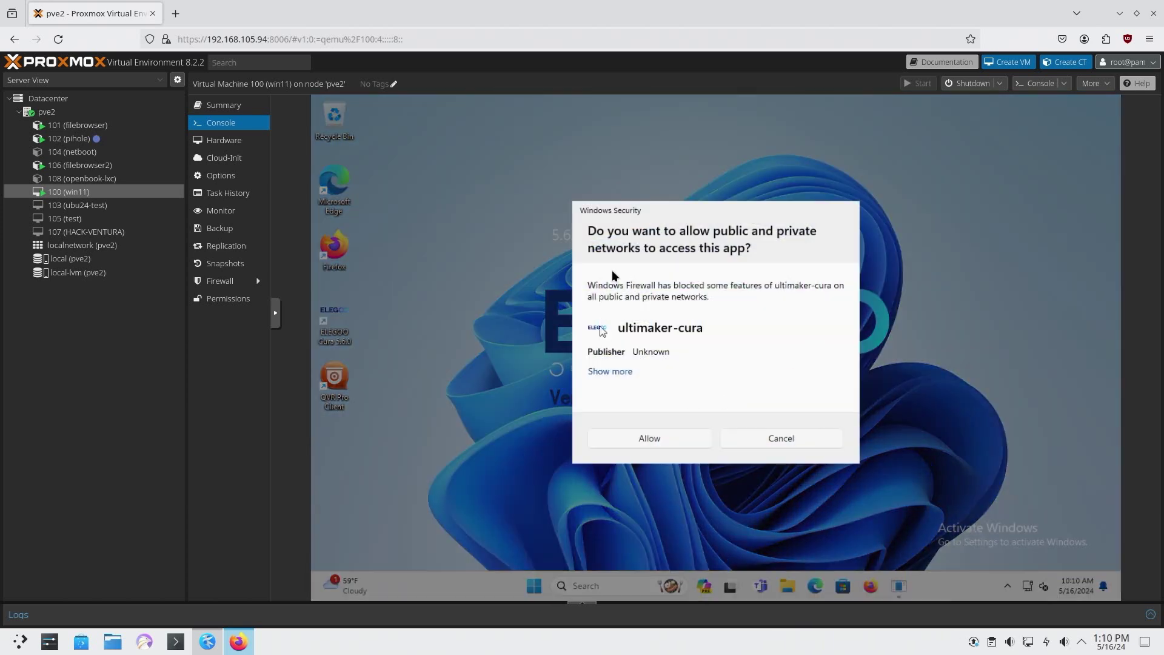
left_click(671, 438)
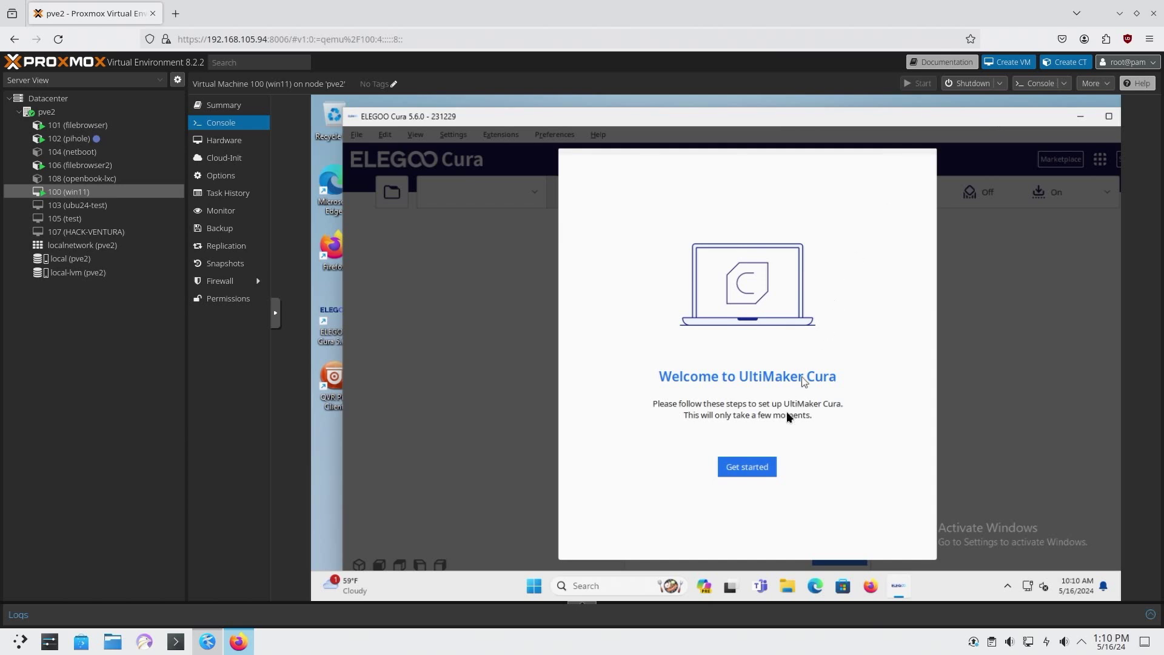
left_click(767, 470)
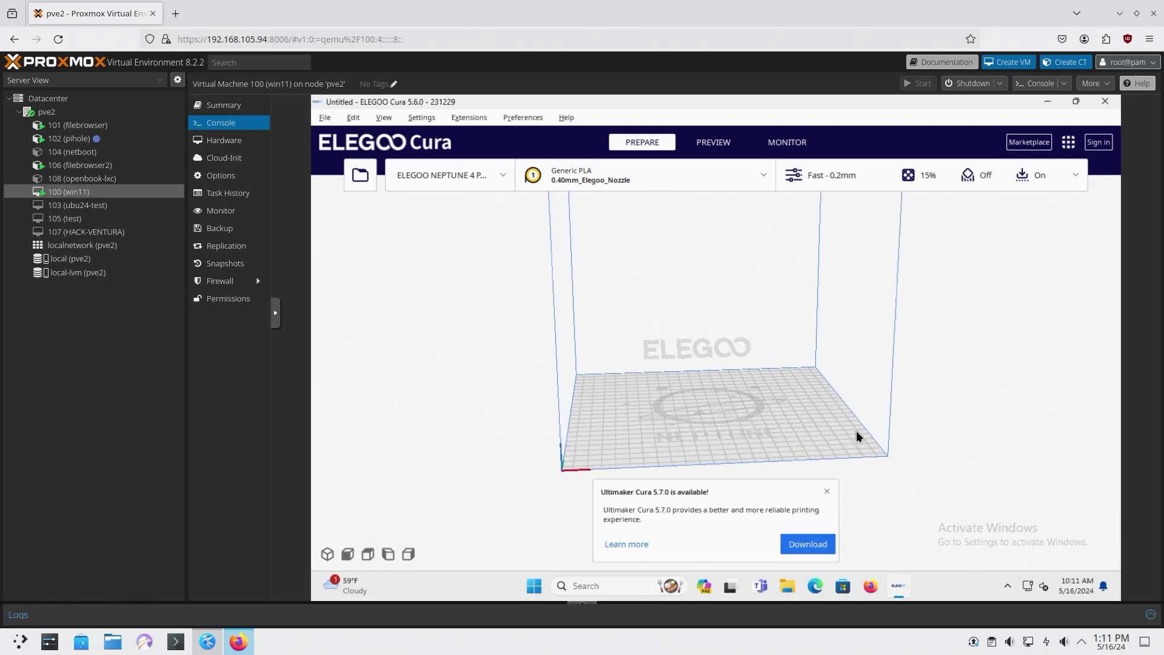
left_click_drag(908, 330, 672, 319)
left_click(1105, 102)
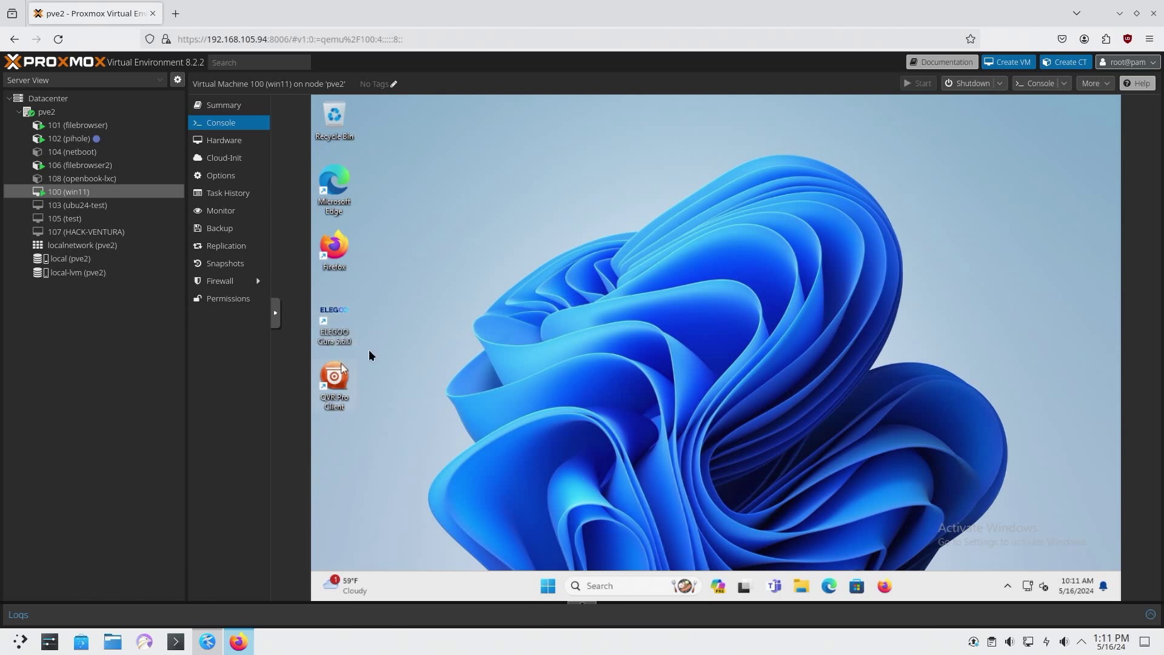
Step: Launch QVR Pro Client without the OpenGL warning, then close its login dialog and main window
double_click(337, 379)
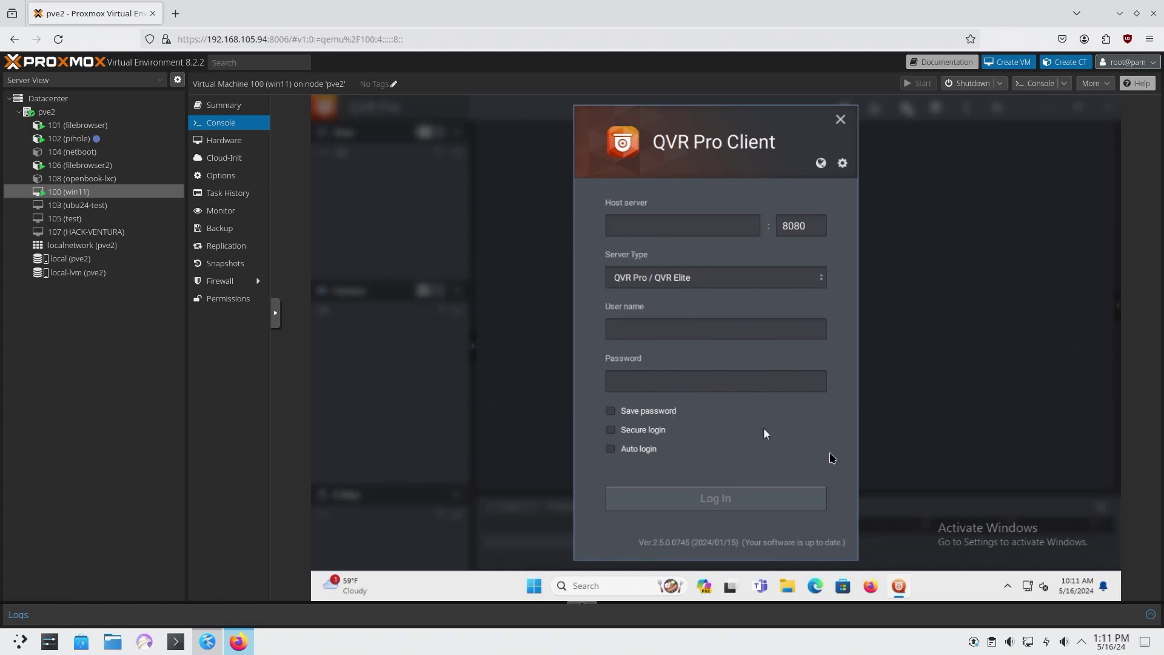
left_click(840, 119)
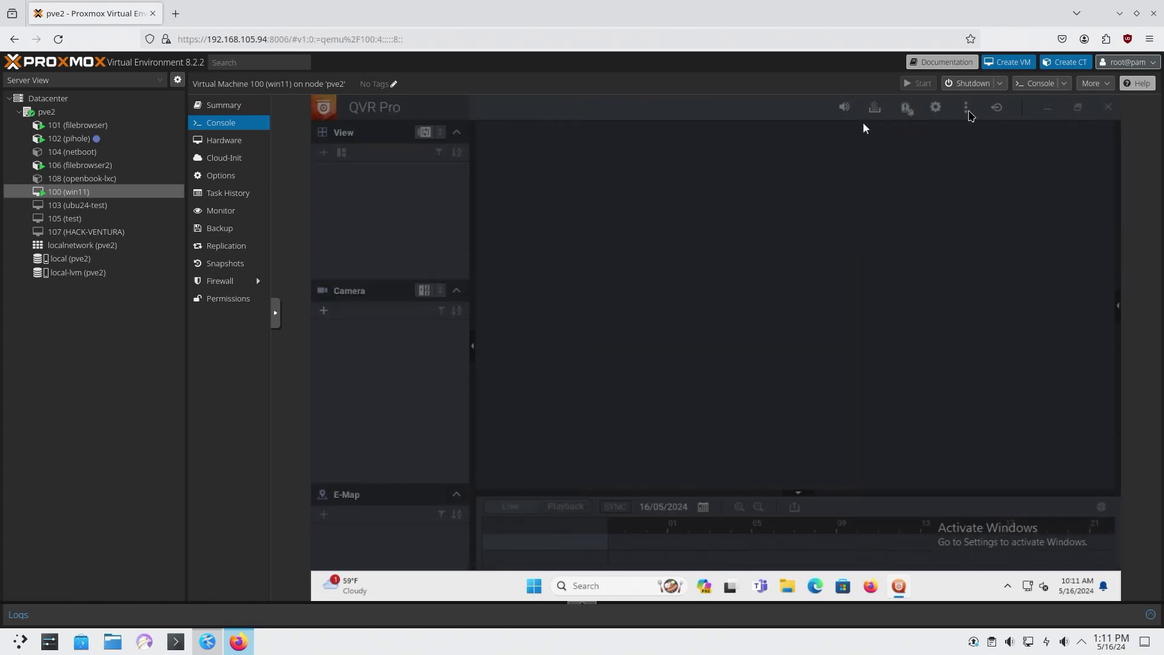
left_click(1091, 116)
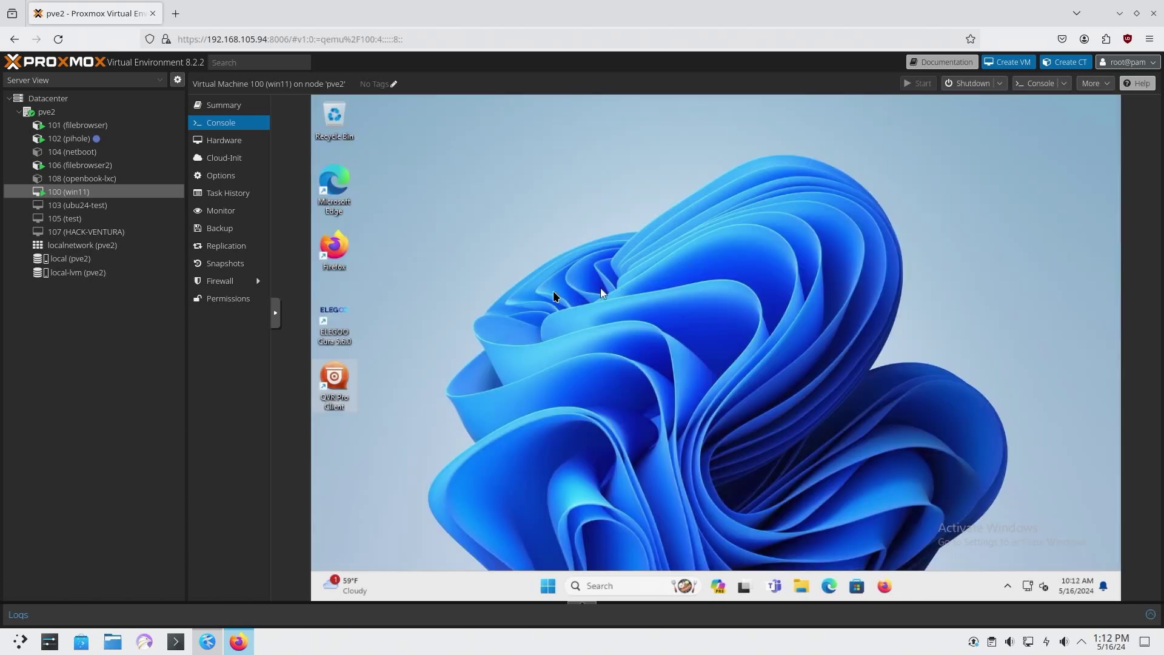
Step: Reopen the Microsoft Store and search 'opencl' to reach the OpenCL, OpenGL, and Vulkan Compatibility Pack page
left_click(858, 595)
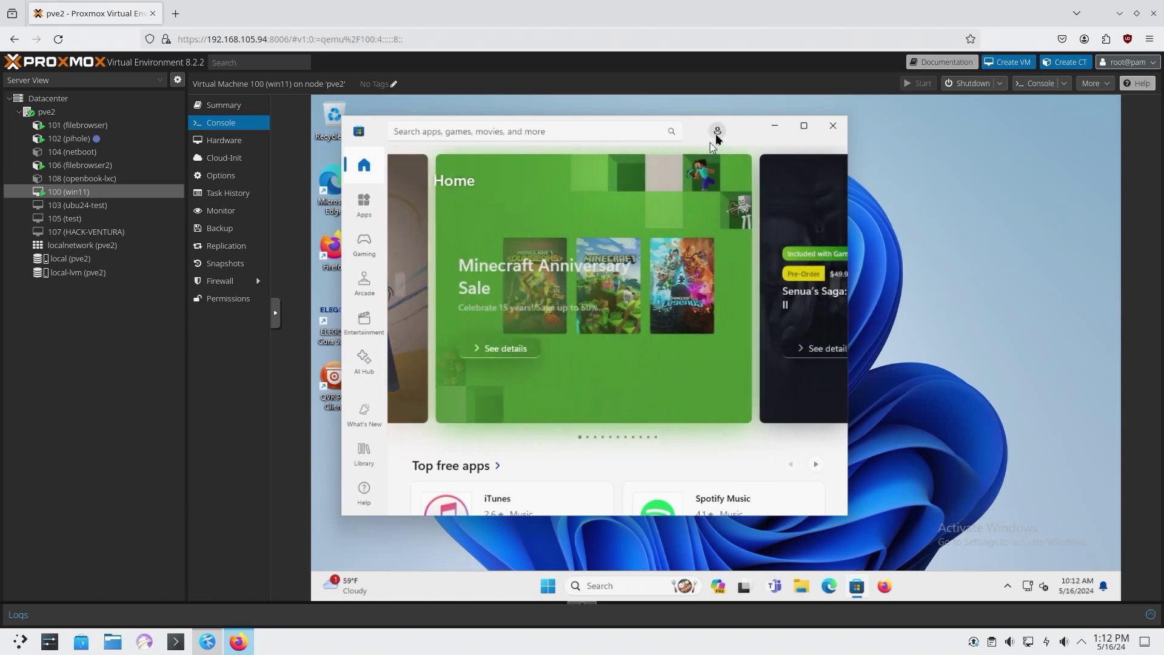
left_click(552, 135)
type("open")
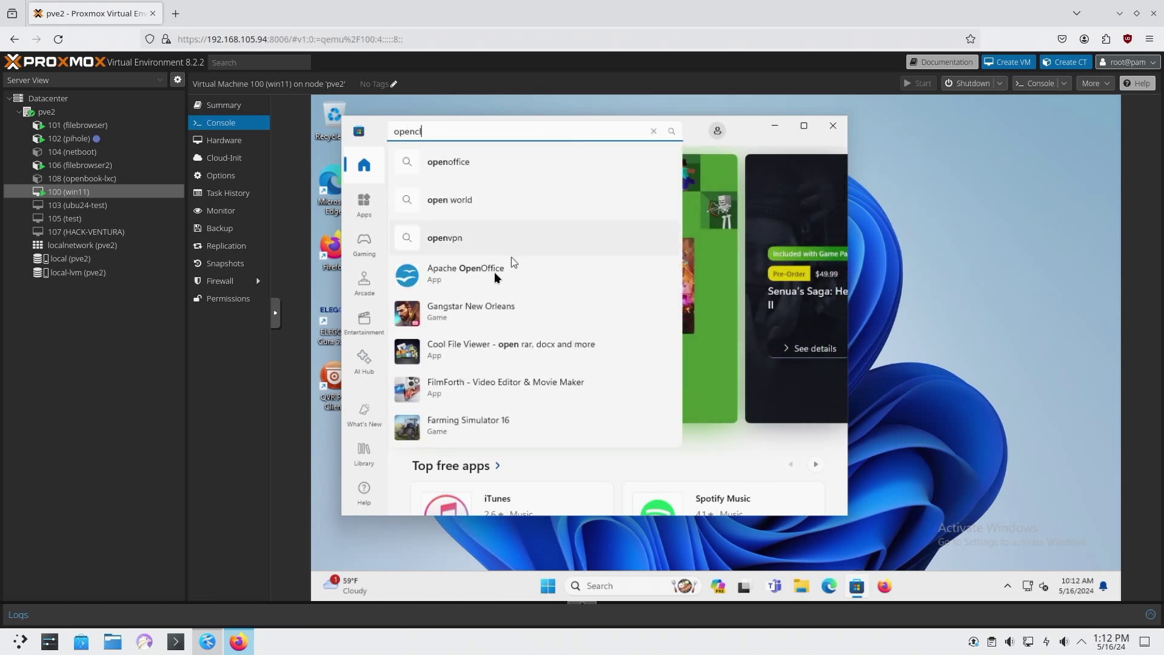
type("cl")
left_click(472, 278)
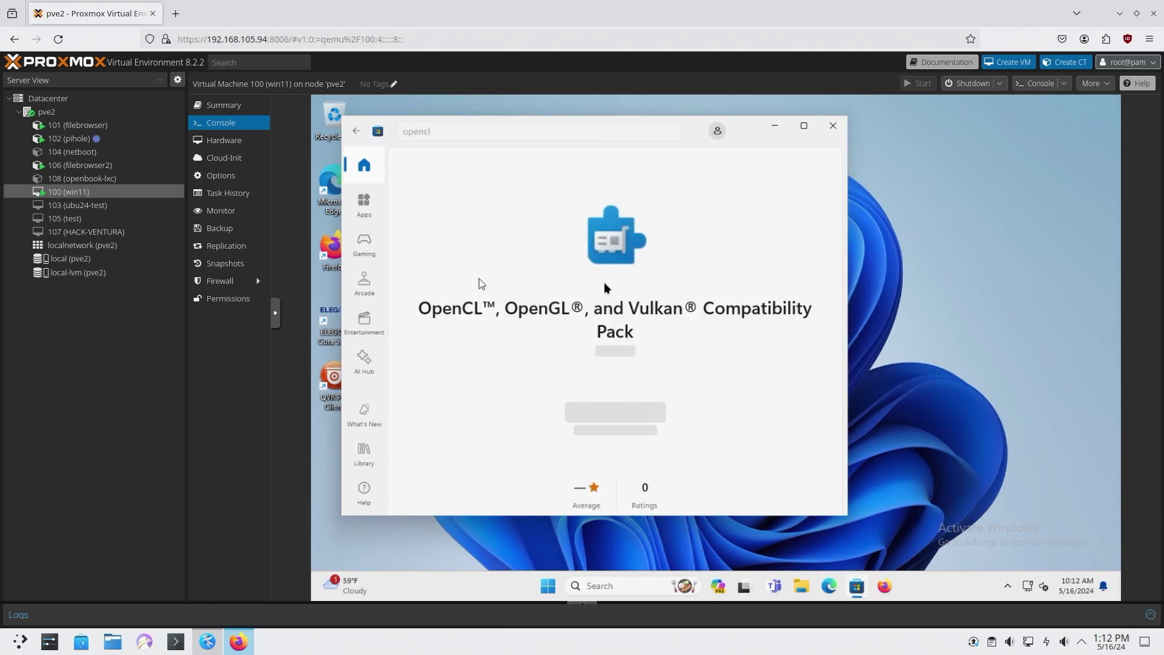